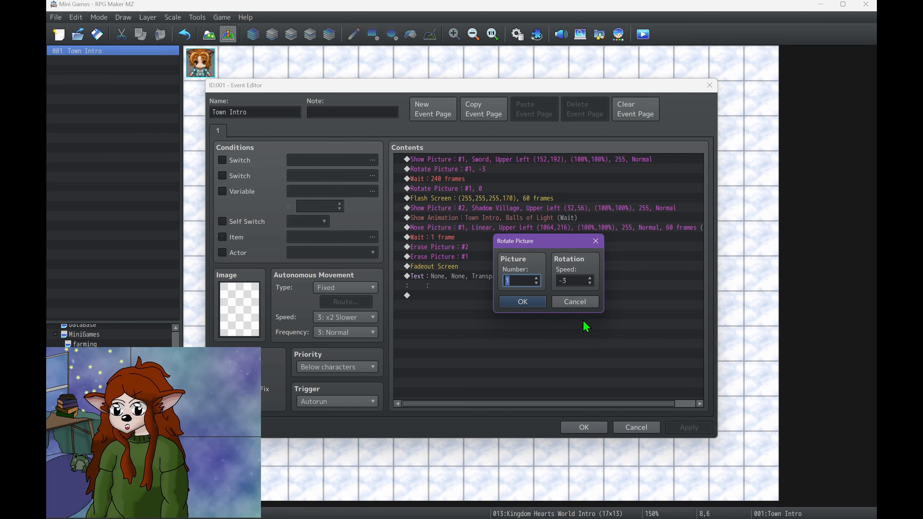
- Leave the Rotate Picture settings and look through the picture commands available for the event, without adding one
left_click(581, 306)
double_click(581, 315)
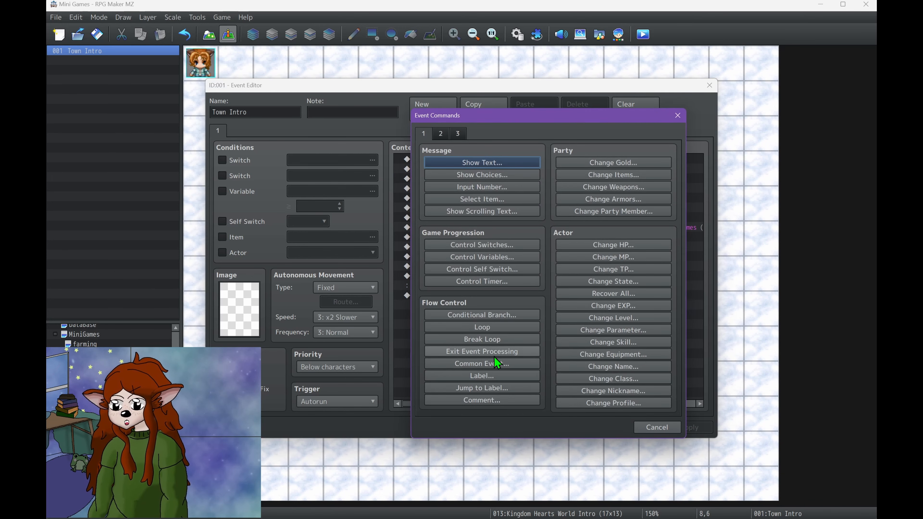
left_click(441, 134)
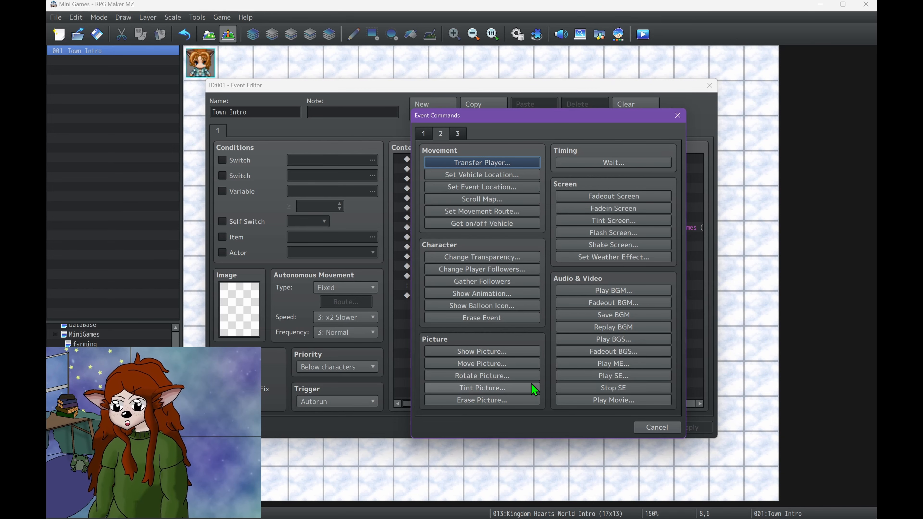
left_click(658, 426)
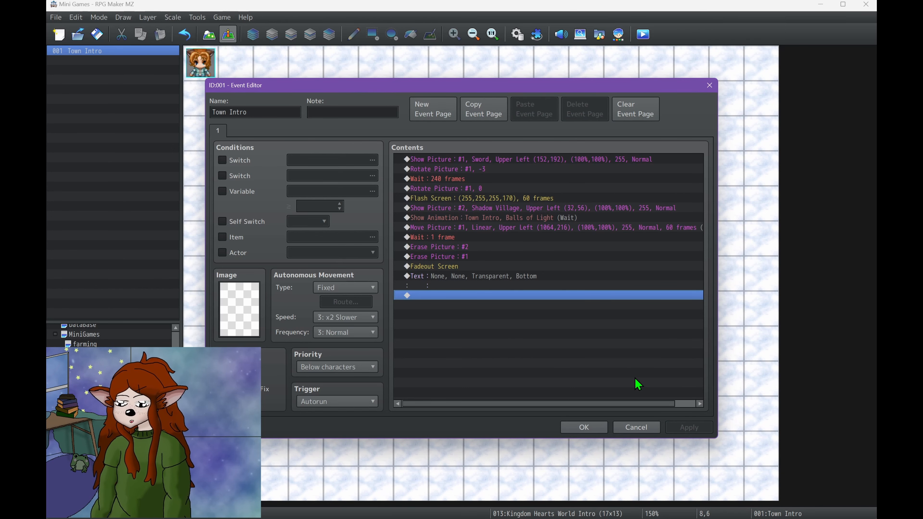
- Inspect the Show Picture command for the Sword, checking its image and its placement on the screen grid
left_click(514, 160)
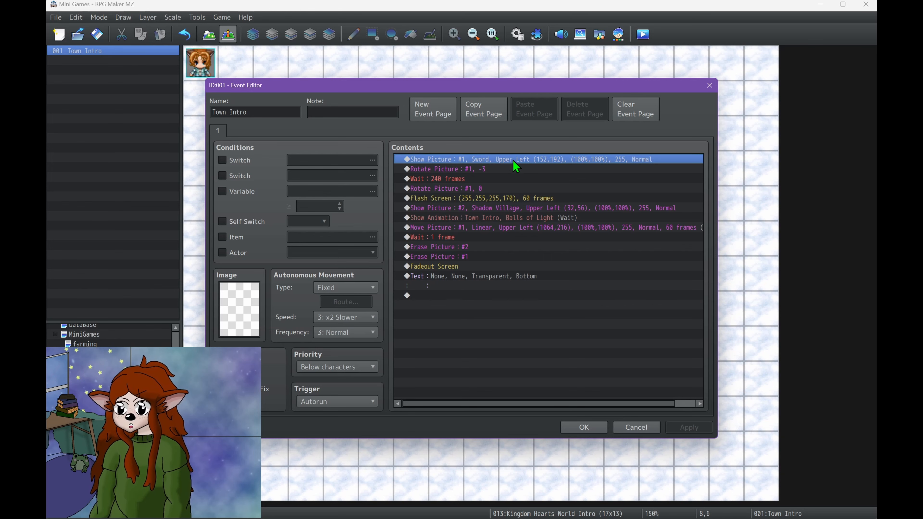
double_click(514, 161)
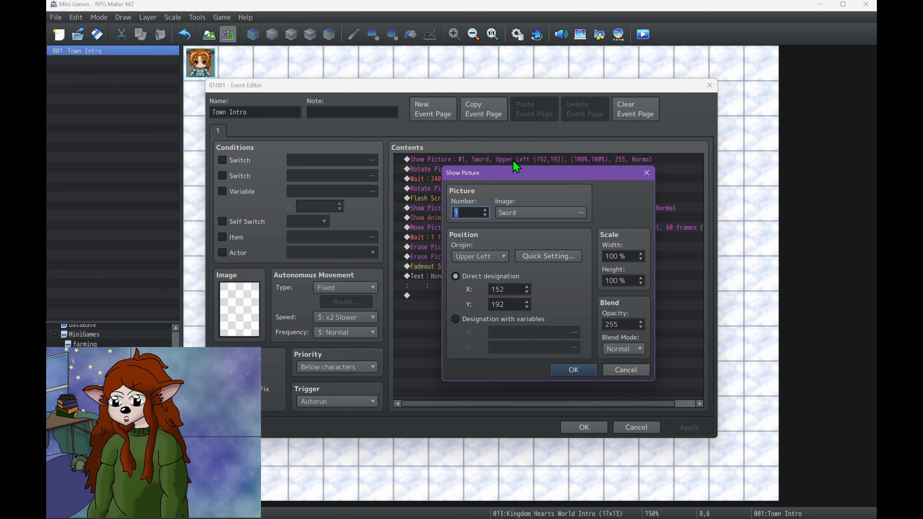
left_click(517, 217)
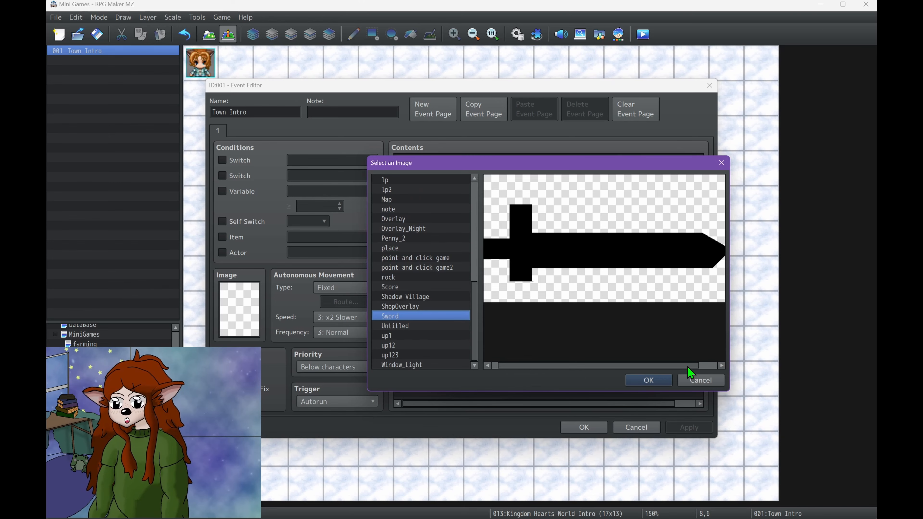
left_click(700, 380)
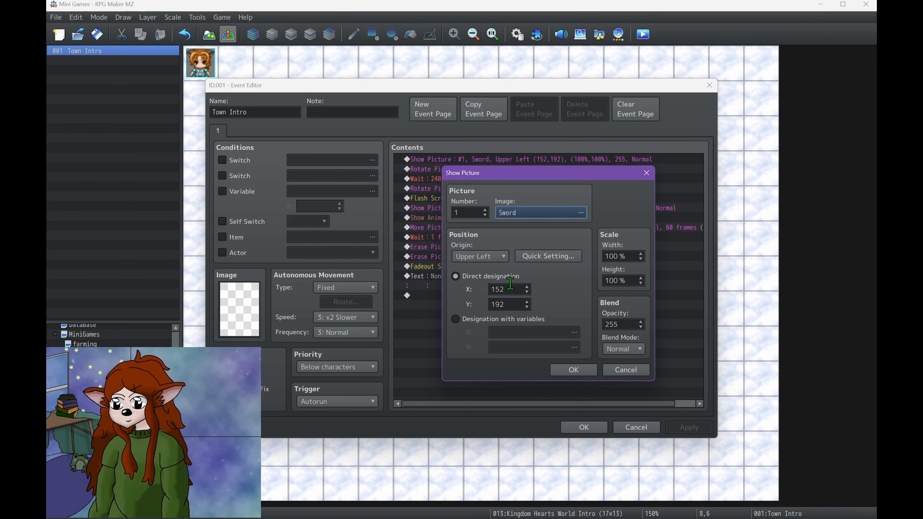
left_click(542, 256)
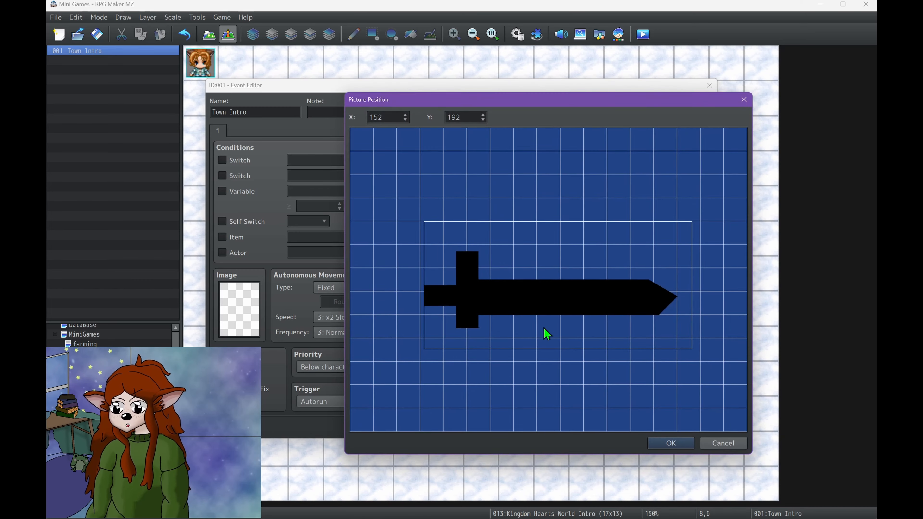
left_click(724, 443)
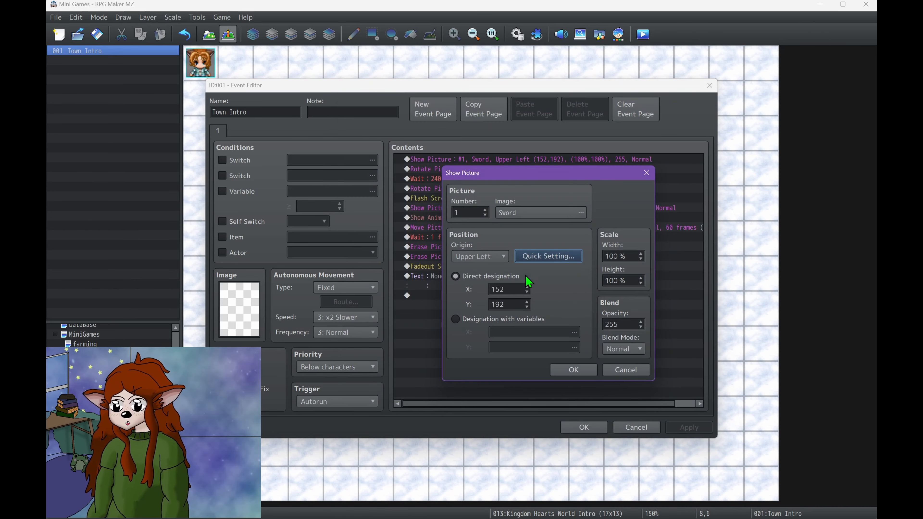
left_click(545, 257)
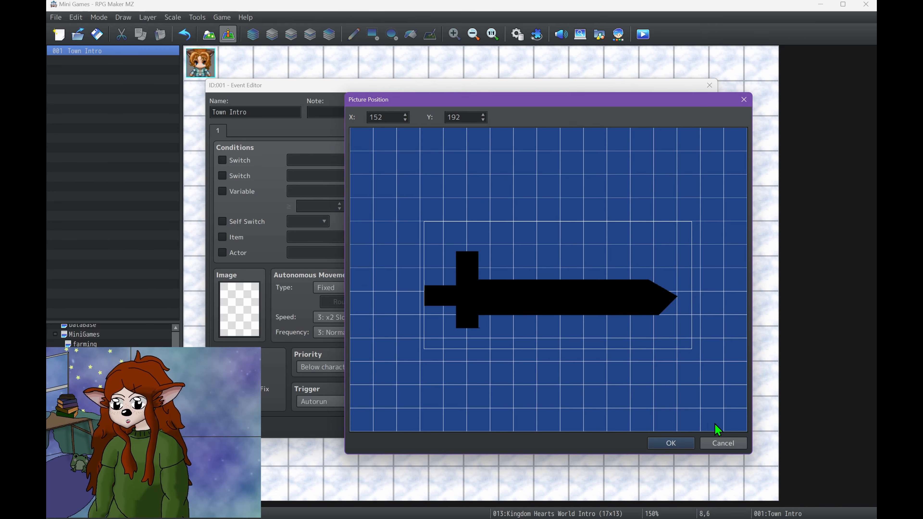
left_click(730, 443)
left_click(640, 370)
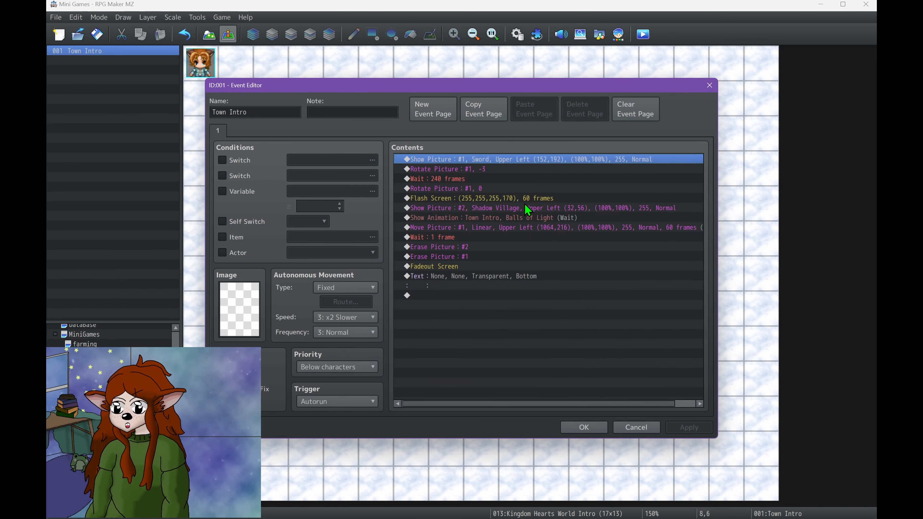
- Go through the Rotate Picture, Wait and Flash Screen commands that follow the Sword picture in the event
left_click(467, 182)
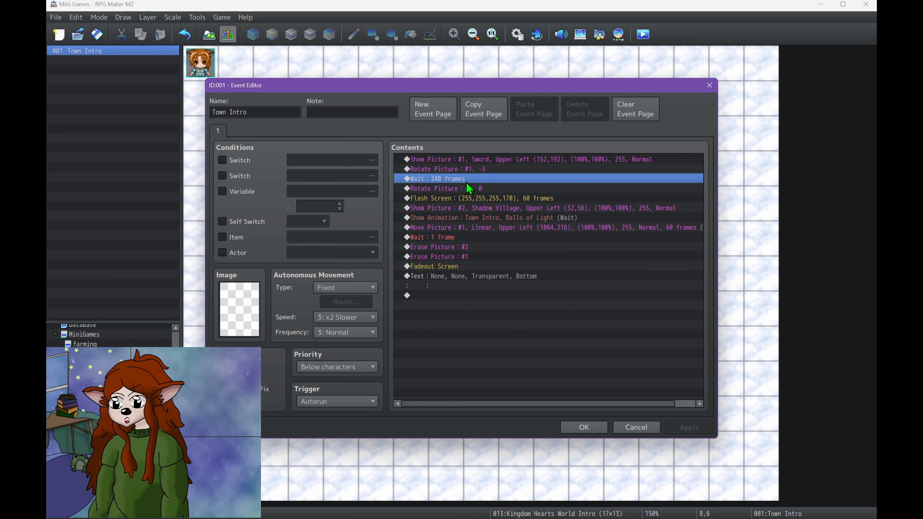
left_click(454, 170)
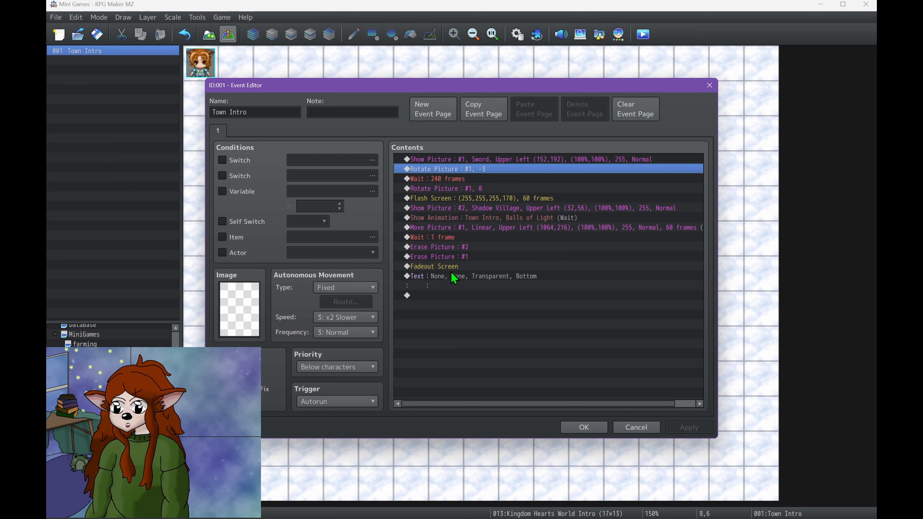
left_click(455, 183)
left_click(480, 172)
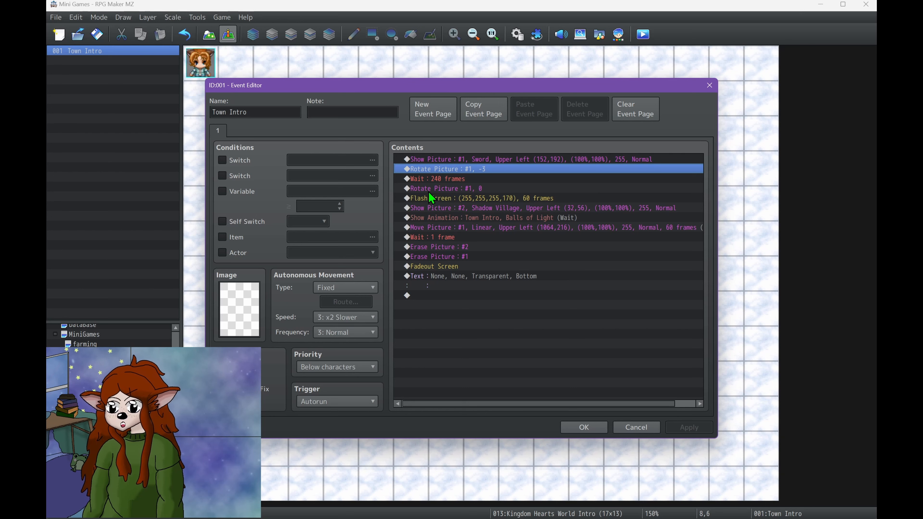
left_click(444, 181)
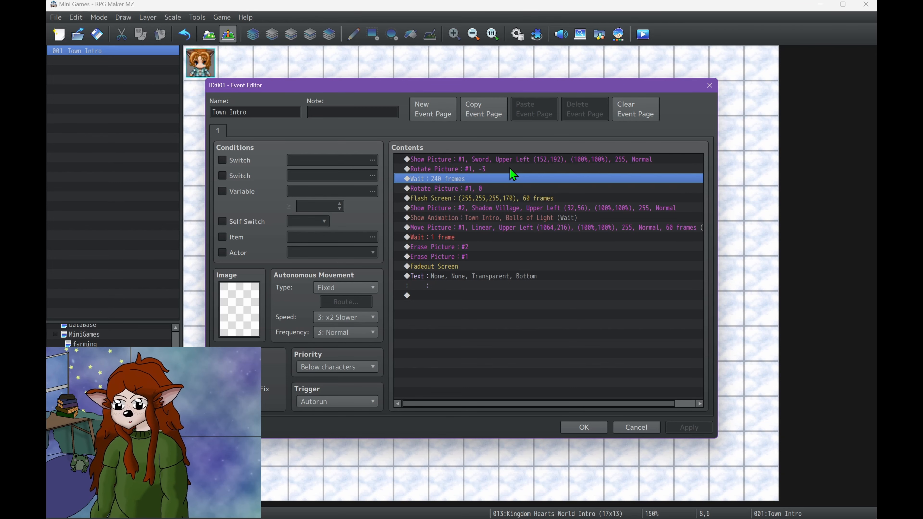
left_click(474, 190)
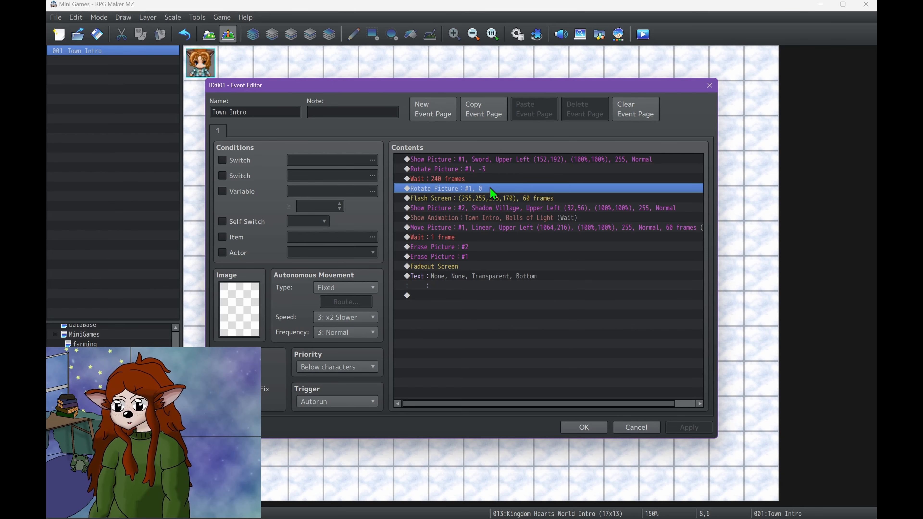
left_click(490, 198)
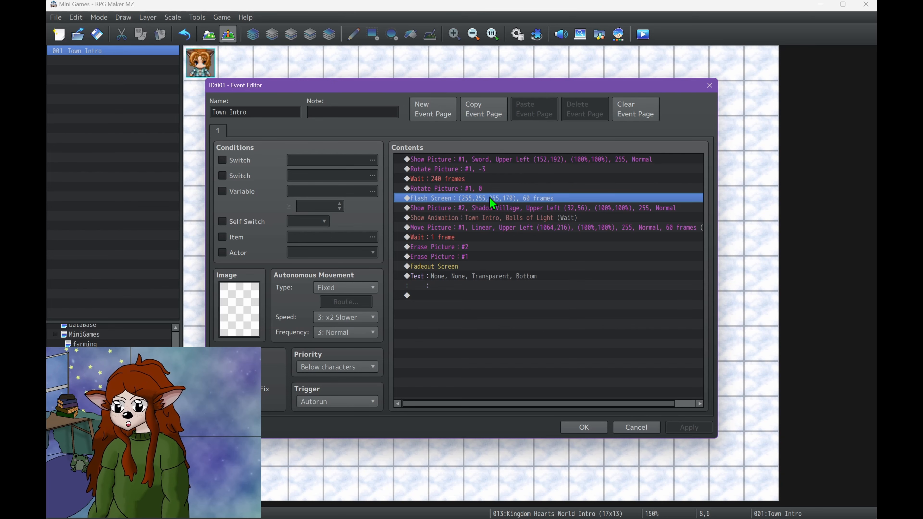
- Inspect the Show Picture command for Shadow Village, checking its title image and its placement above the sword
left_click(552, 210)
double_click(552, 213)
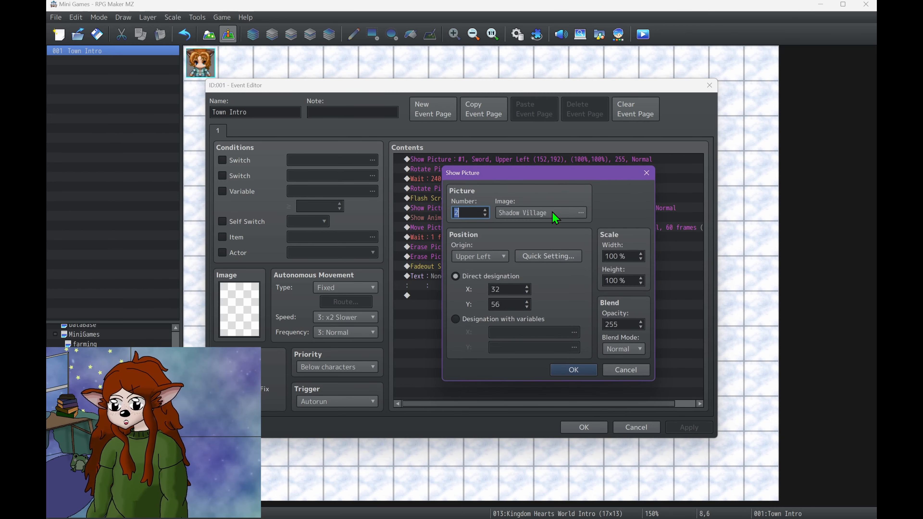
left_click(553, 212)
left_click_drag(602, 362, 640, 356)
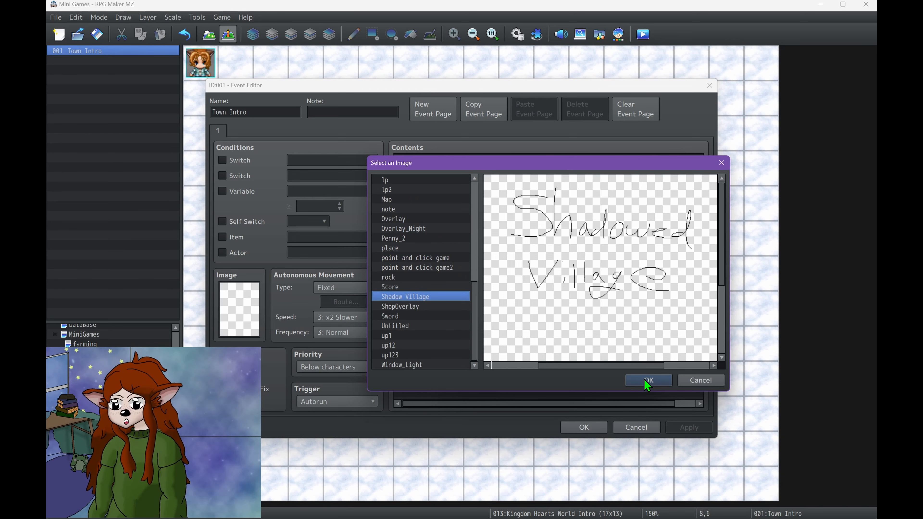
left_click(702, 380)
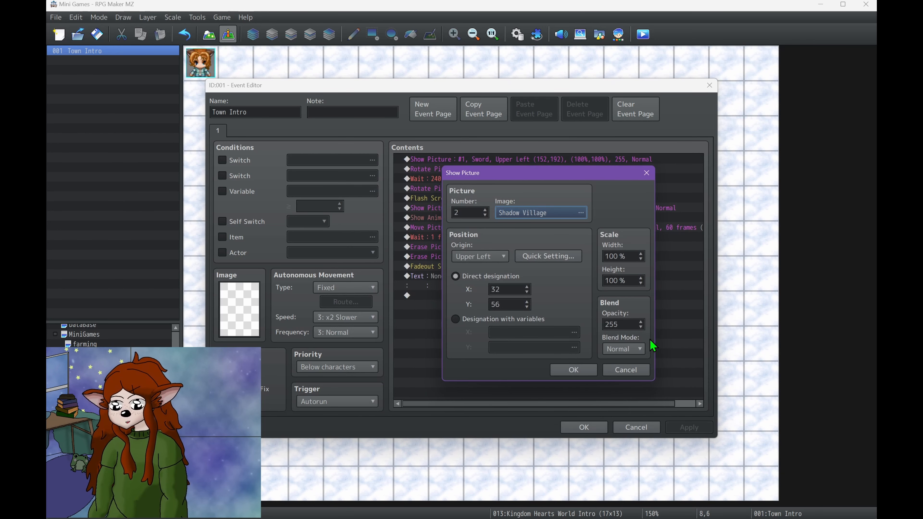
left_click(547, 257)
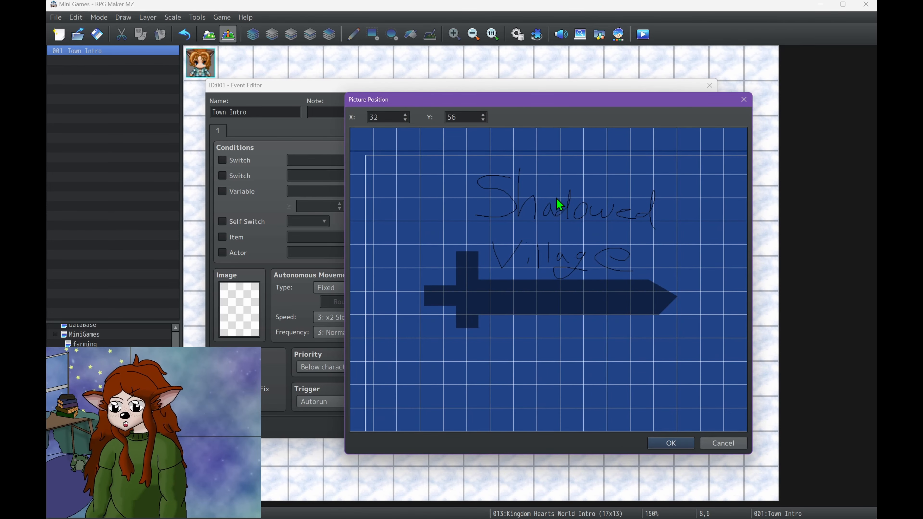
left_click(743, 445)
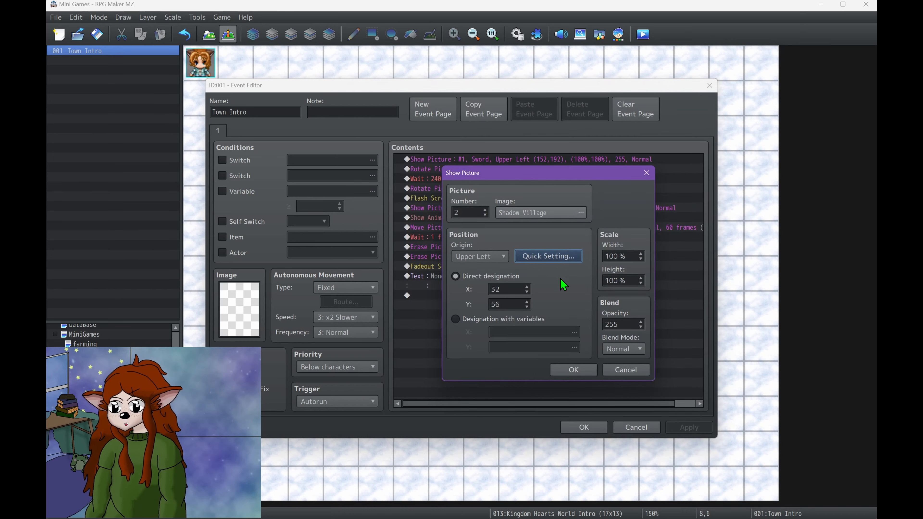
left_click(625, 370)
- Recheck the Sword picture's position preview from its Show Picture command, leaving the settings as they are
left_click(519, 160)
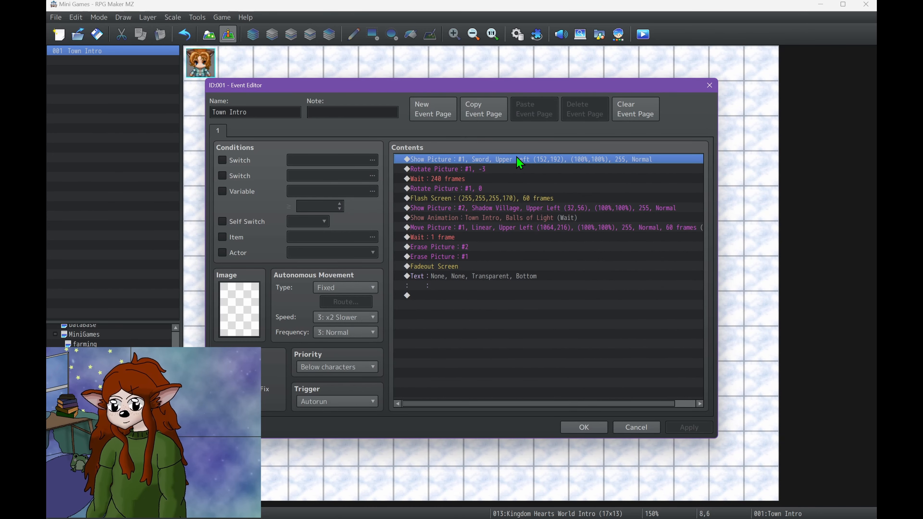
double_click(519, 161)
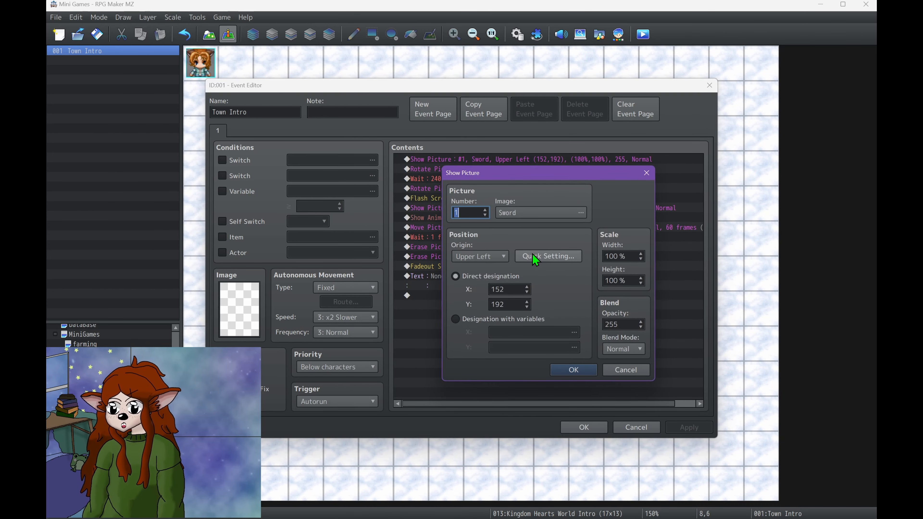
left_click(541, 257)
left_click(721, 444)
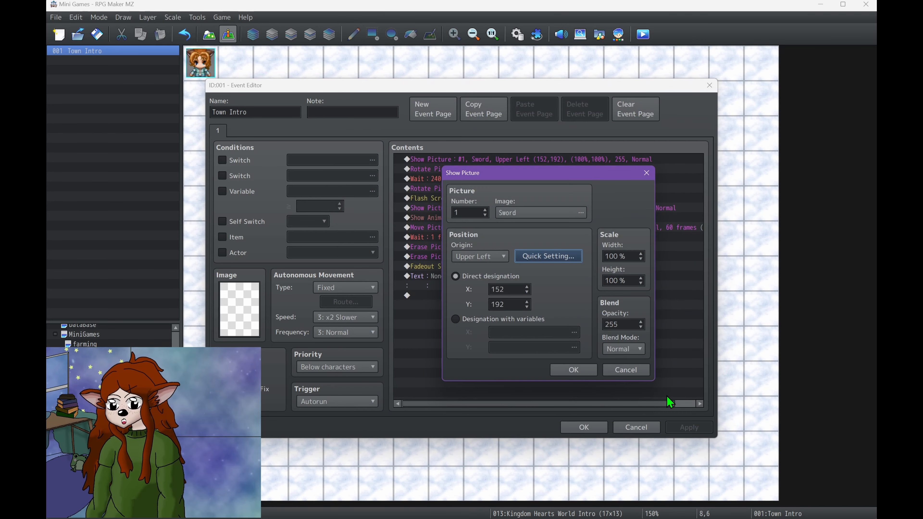
left_click(639, 374)
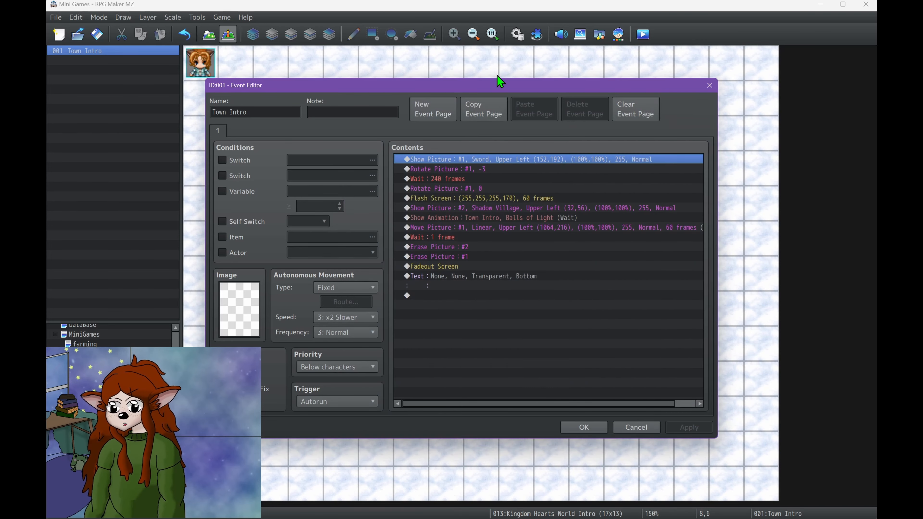
- Recheck the Shadow Village picture's image and compare its position preview with the sword, discarding any changes
left_click(492, 209)
double_click(491, 210)
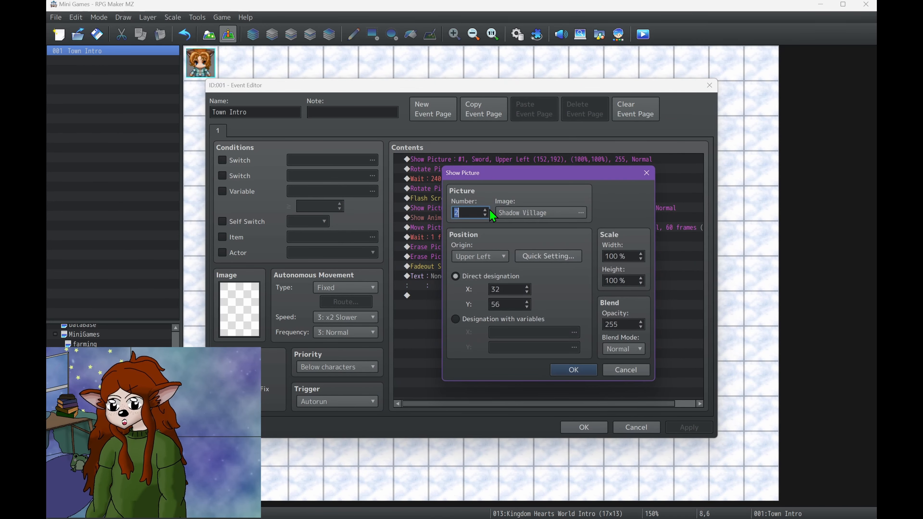
left_click(491, 208)
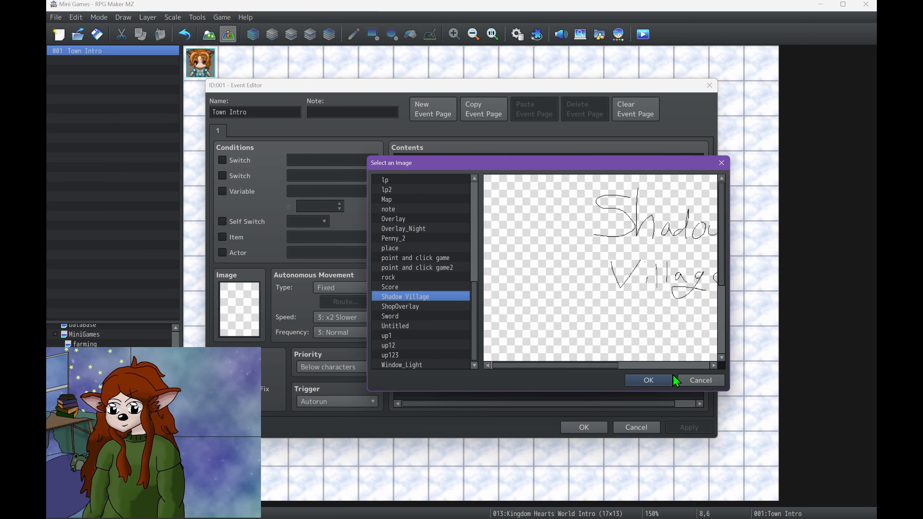
left_click(657, 380)
left_click(538, 266)
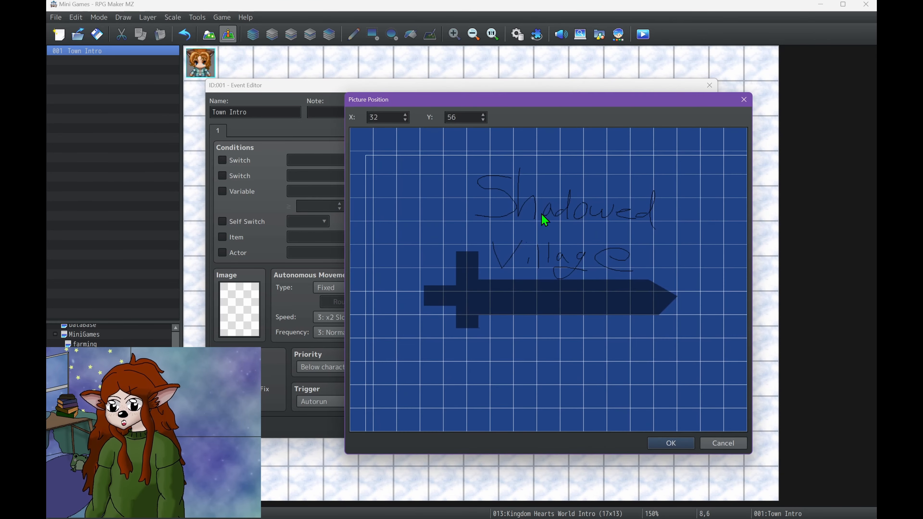
left_click(722, 442)
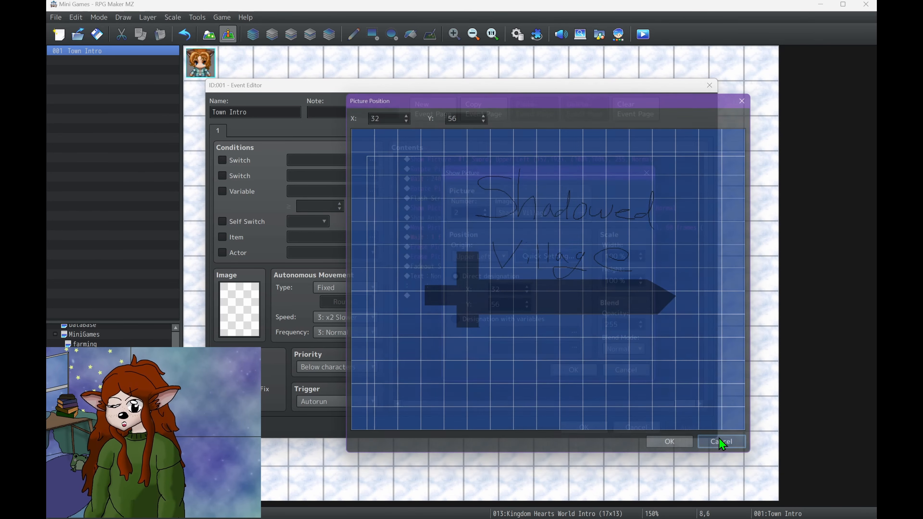
left_click(623, 369)
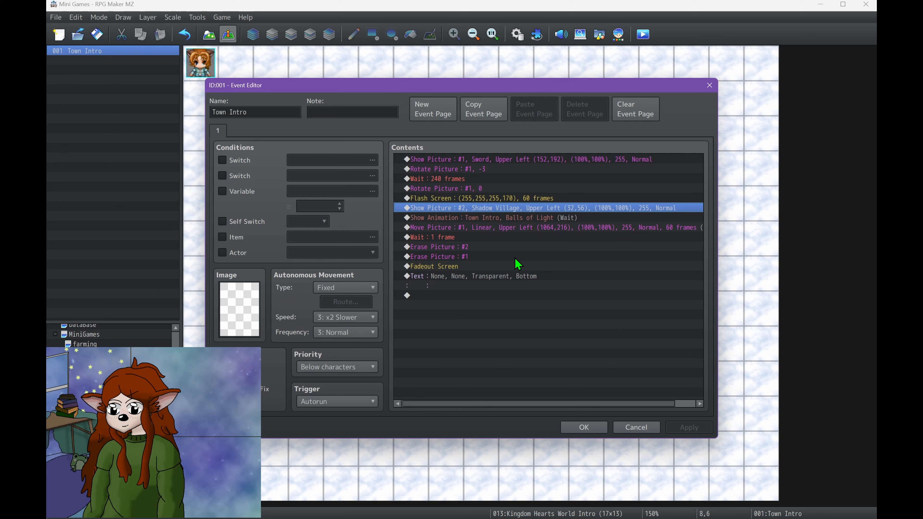
- Review the Balls of Light animation command and check which picture number the Move Picture command targets, leaving its settings as they are
left_click(465, 220)
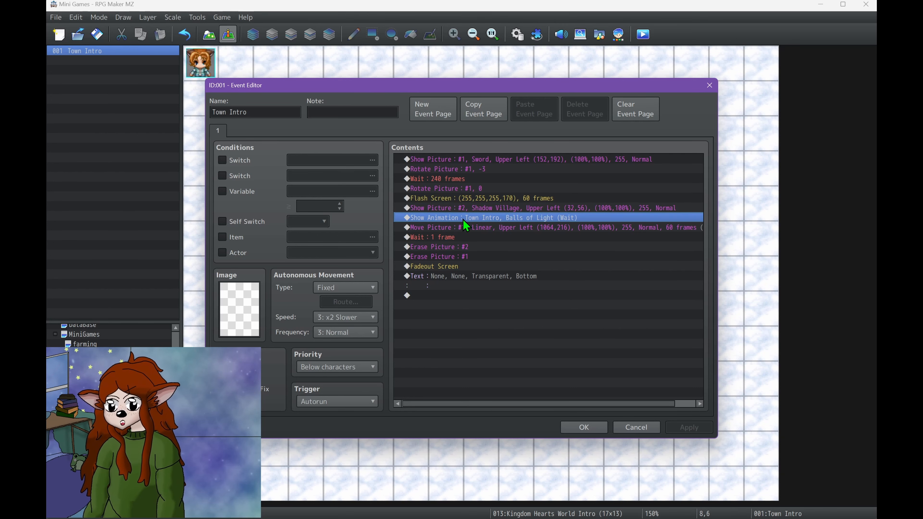
left_click(531, 227)
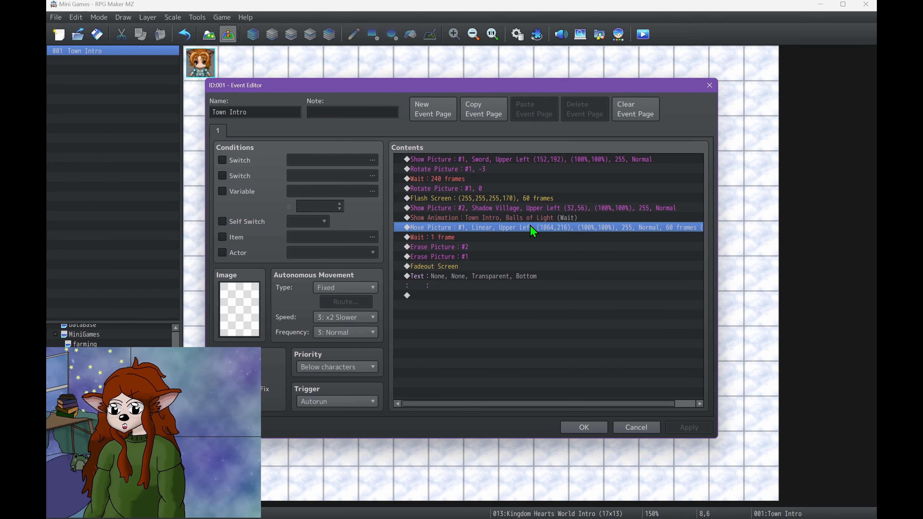
double_click(533, 228)
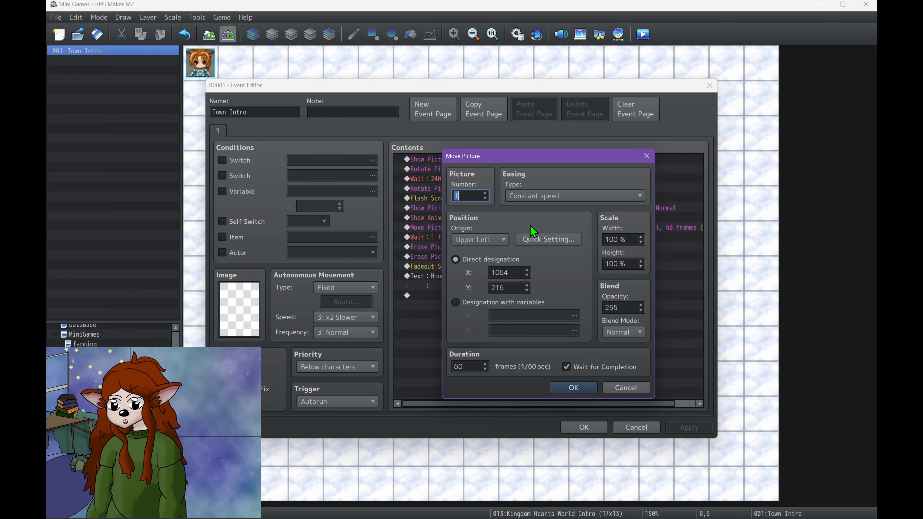
left_click(475, 192)
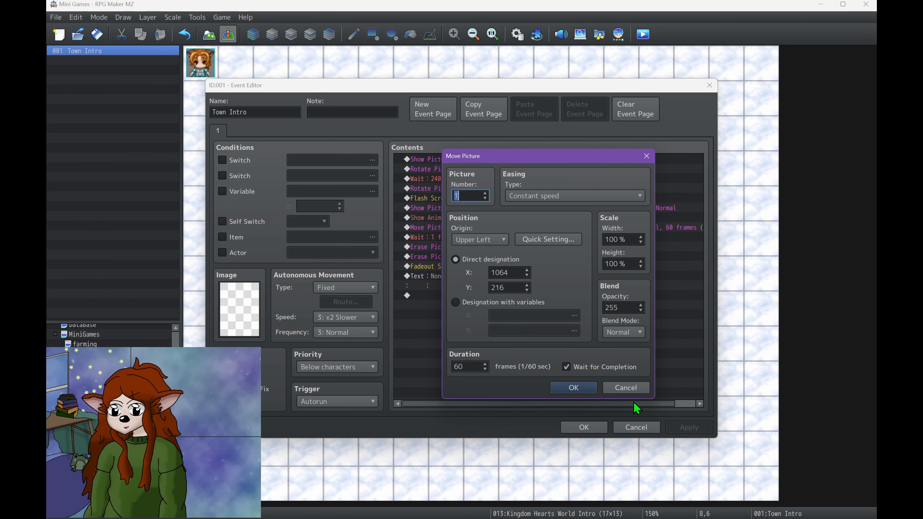
left_click(626, 388)
- Look up the Move Picture command in the list of available event commands without adding a new command
double_click(452, 297)
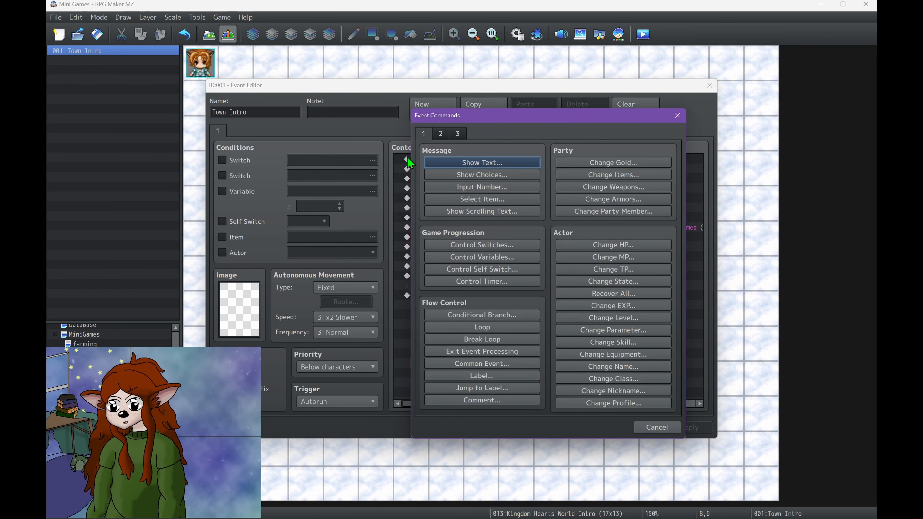
left_click(439, 133)
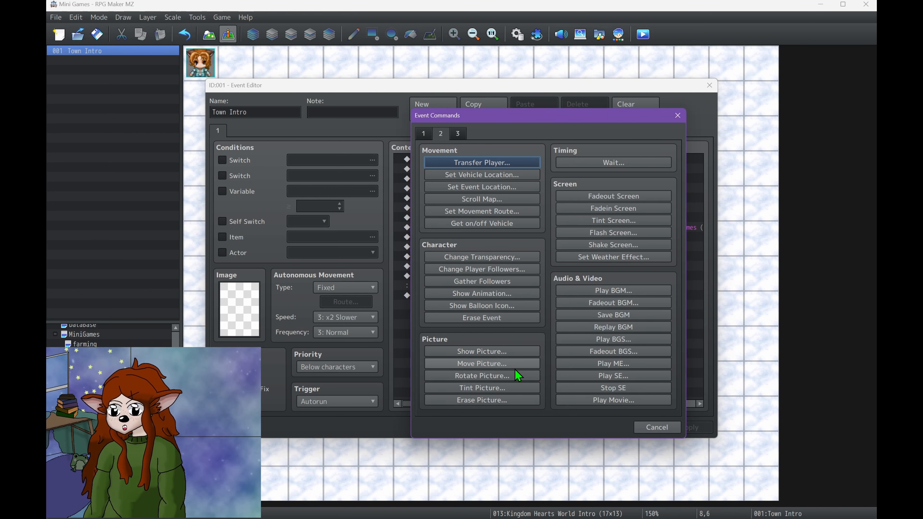
left_click(657, 428)
- Inspect the Move Picture command's easing types and its destination in the position preview, discarding any changes
left_click(507, 237)
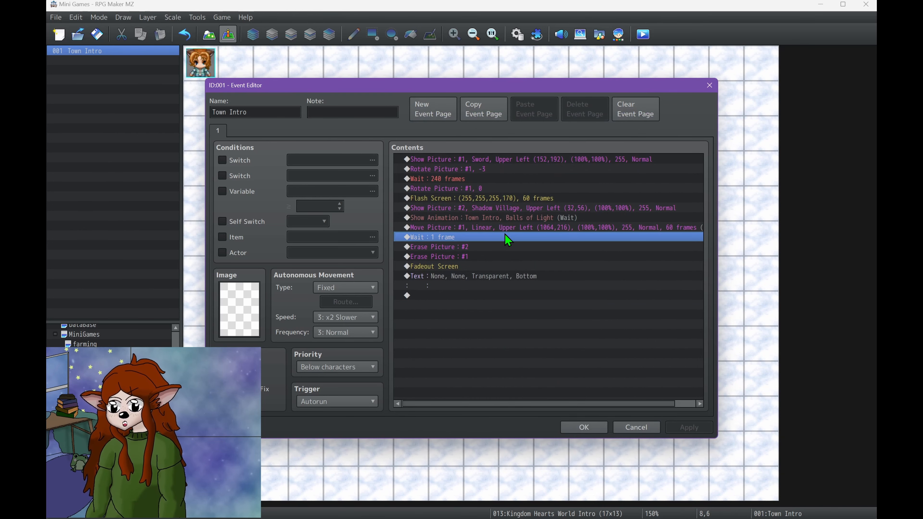
left_click(530, 228)
double_click(529, 228)
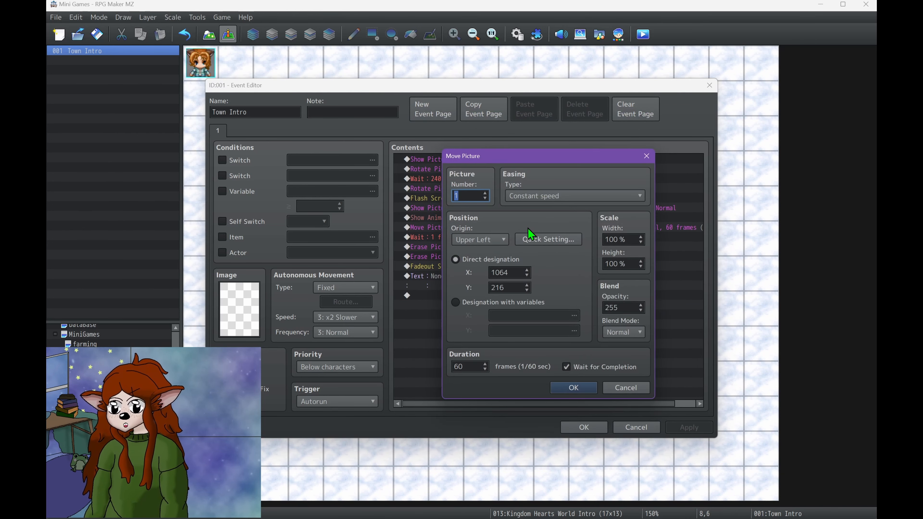
left_click(573, 196)
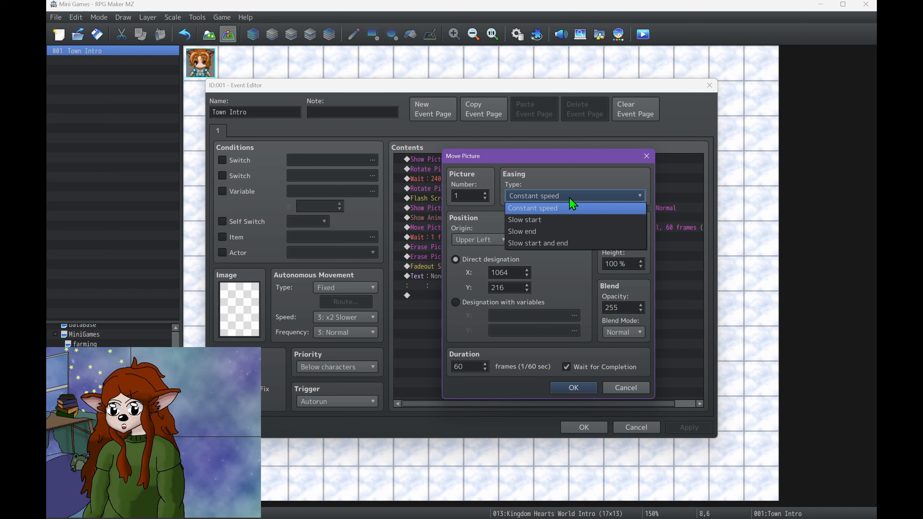
left_click(580, 173)
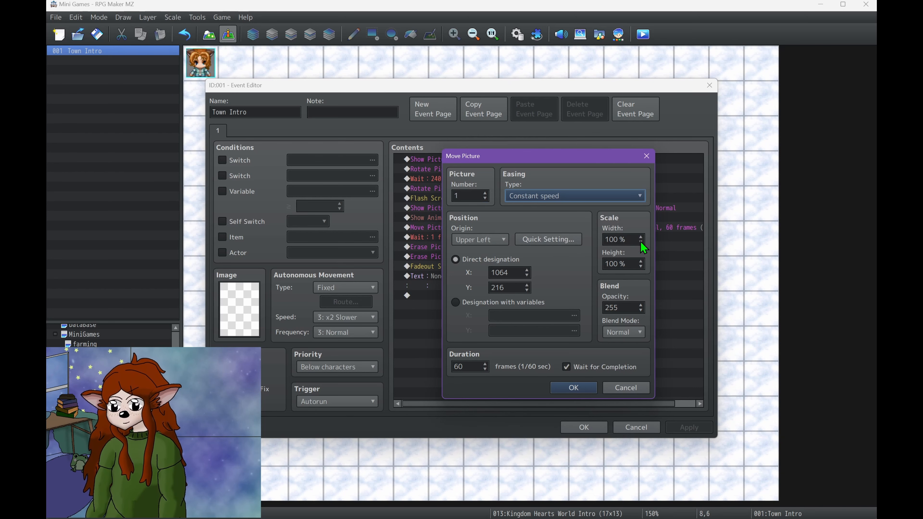
left_click(545, 240)
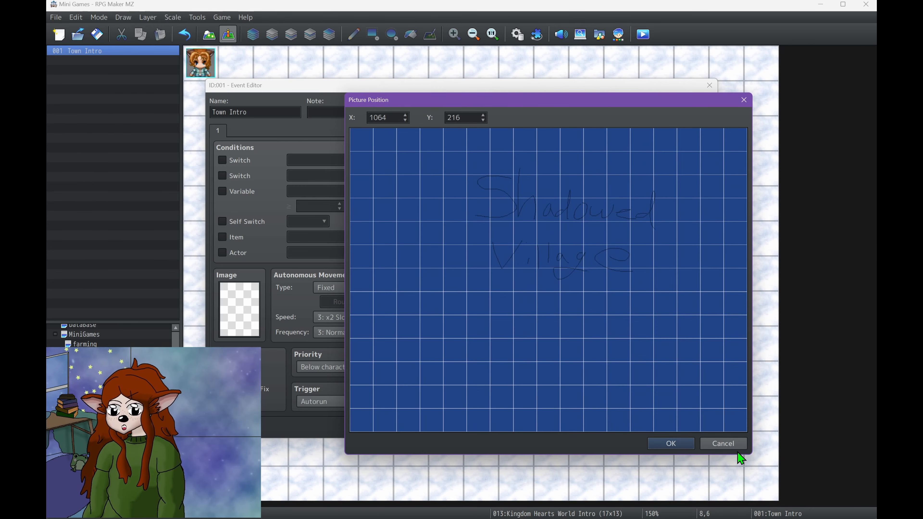
left_click(725, 444)
left_click(646, 388)
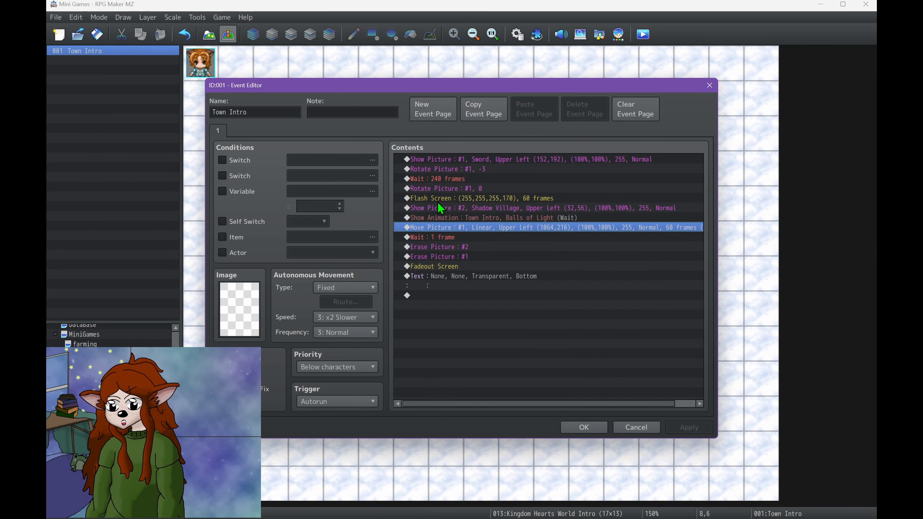
- Go through the closing Erase Picture, Fadeout Screen and Text commands, and close the Town Intro event without saving changes
left_click(463, 248)
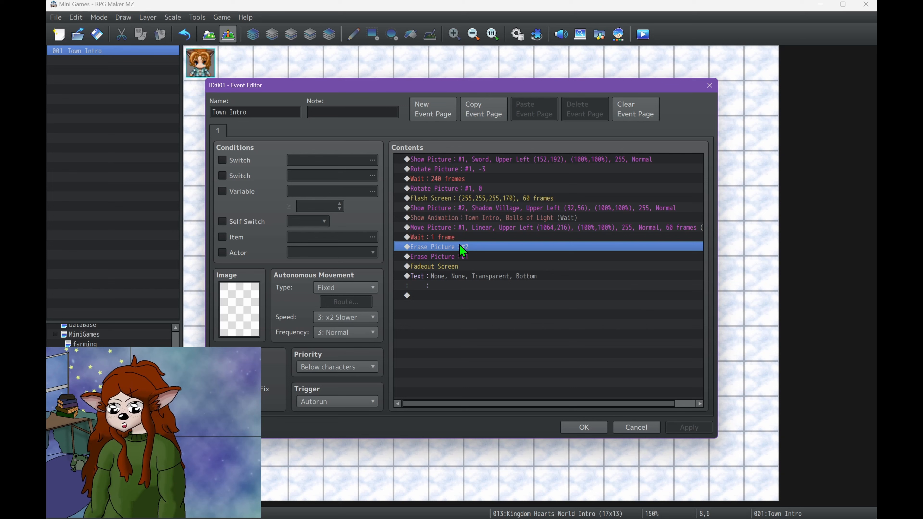
left_click(451, 257)
left_click(447, 277)
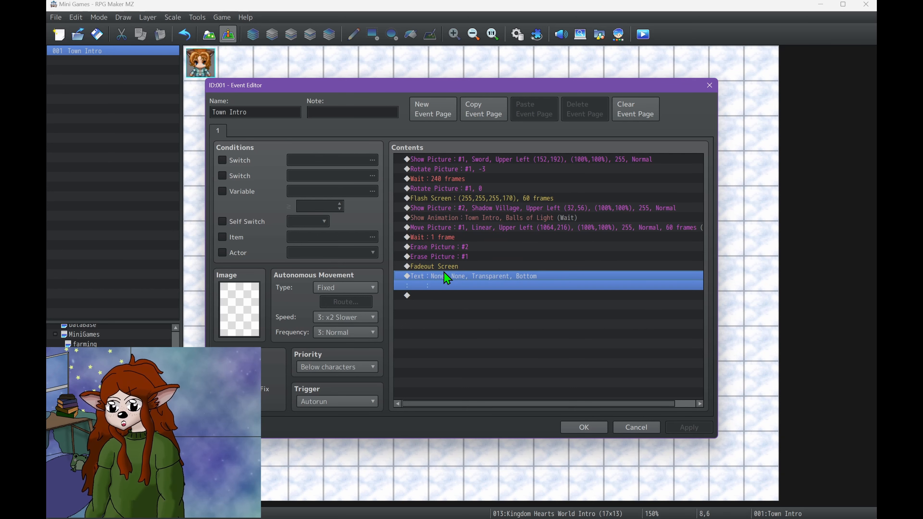
left_click(453, 268)
left_click(451, 287)
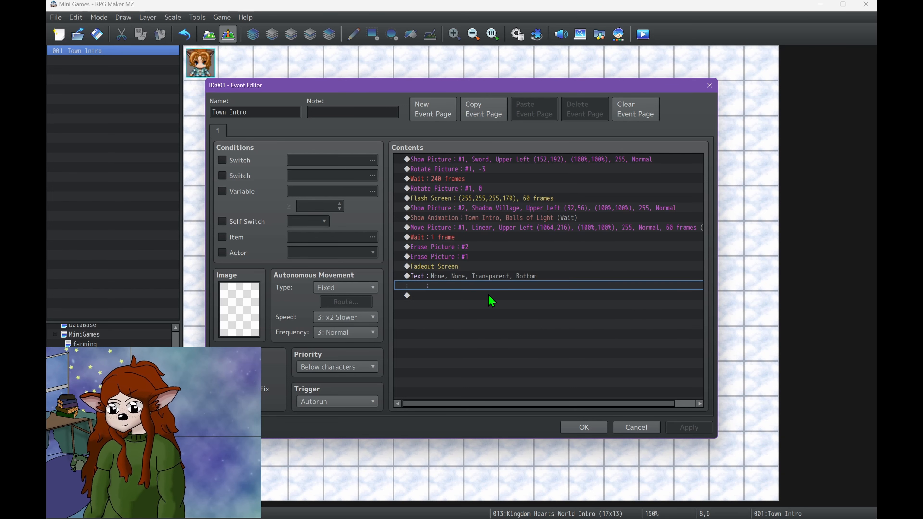
left_click(636, 427)
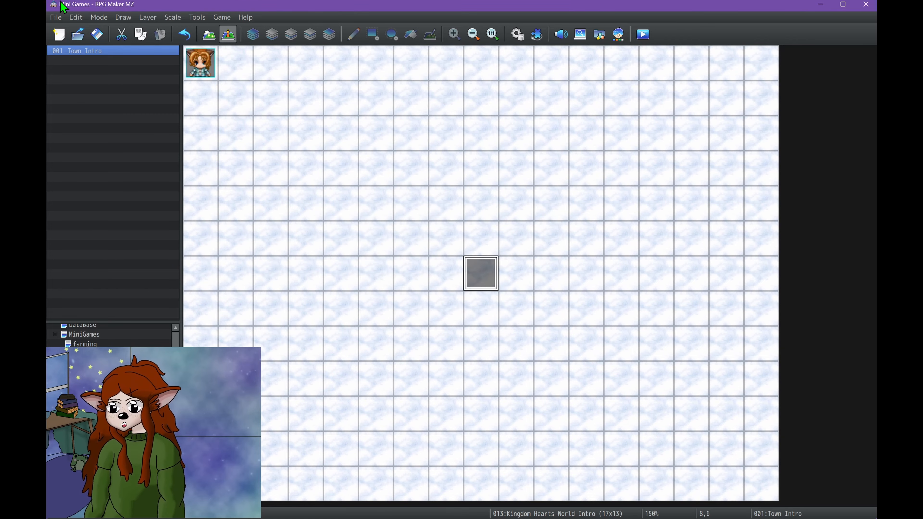